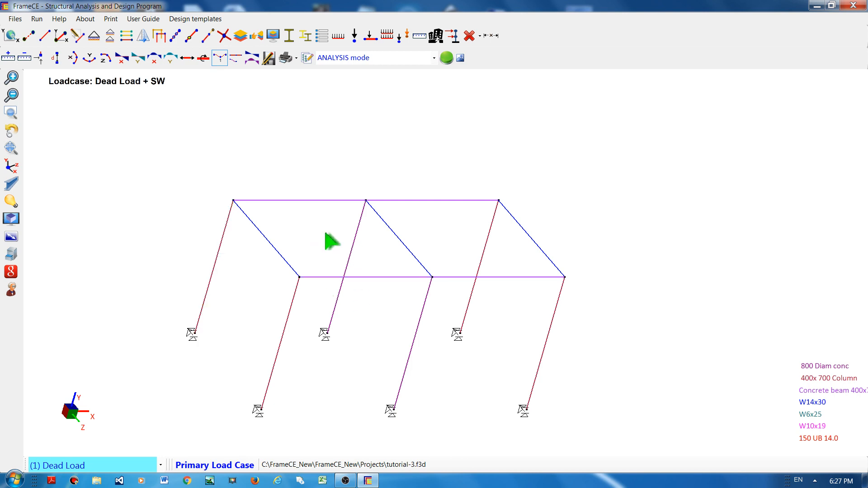
# Step: Select the two rear top beams and open the element distributed load dialog with global load type
pyautogui.click(316, 201)
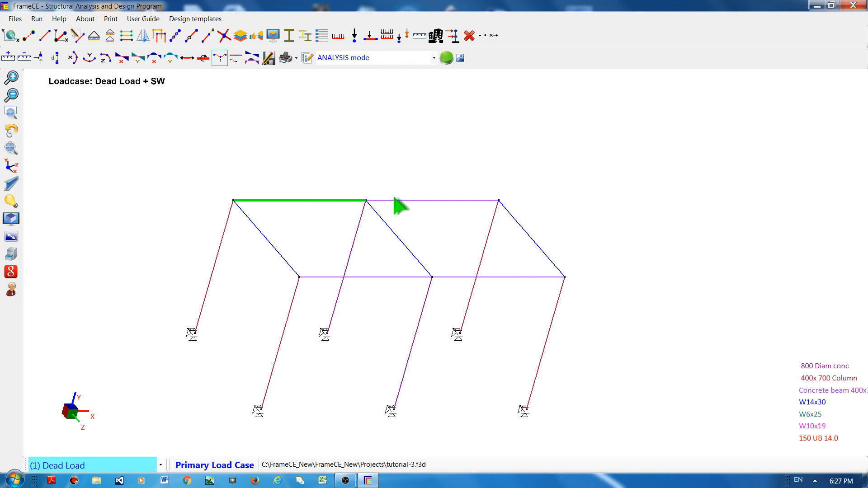
pyautogui.click(412, 202)
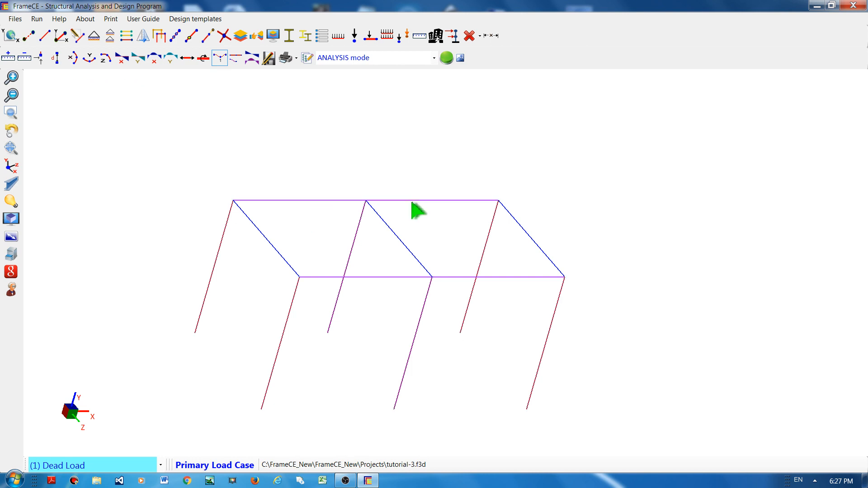
pyautogui.rightClick(340, 150)
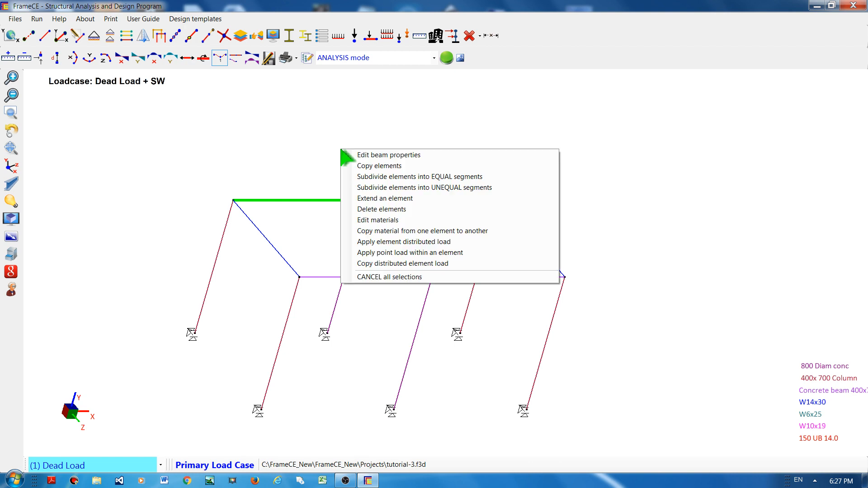
pyautogui.click(373, 243)
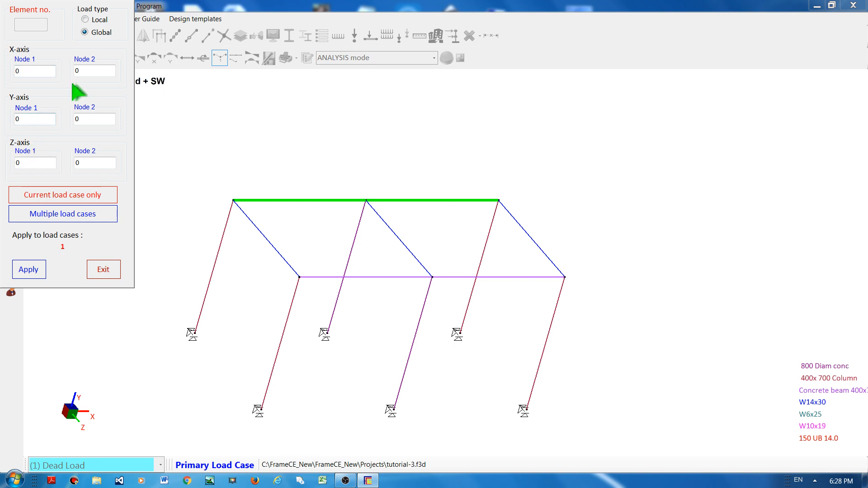
pyautogui.click(101, 20)
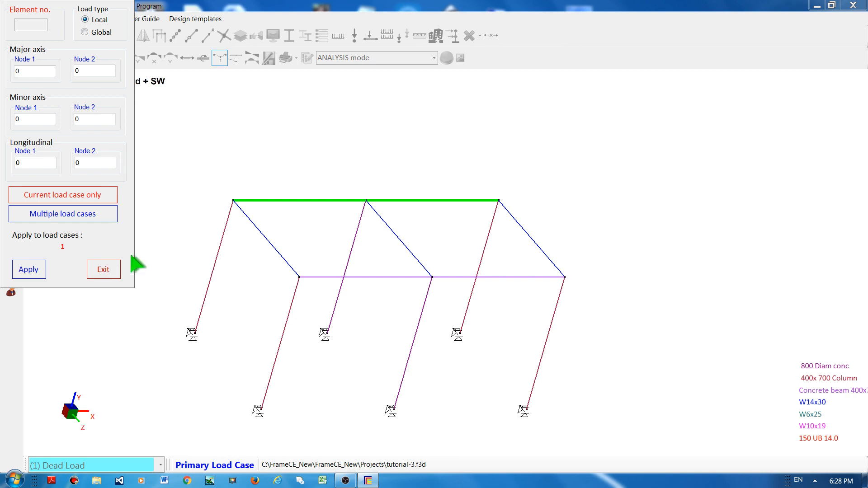
pyautogui.click(85, 32)
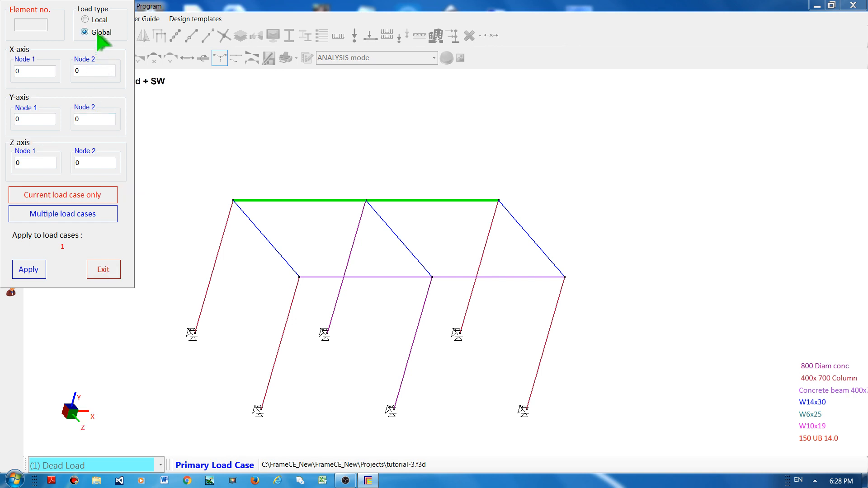
# Step: Set the Y-axis distributed load to -50 at both Node 1 and Node 2
pyautogui.doubleClick(31, 120)
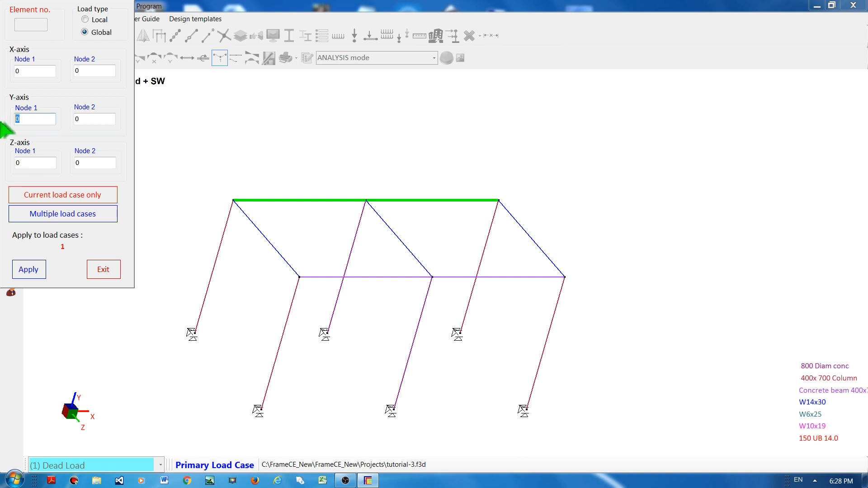
pyautogui.write('-50')
pyautogui.click(95, 122)
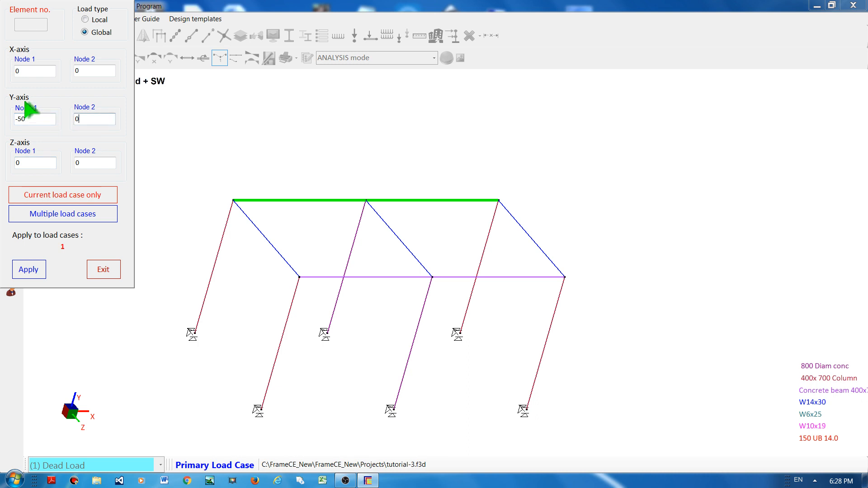
pyautogui.click(35, 118)
pyautogui.click(101, 120)
pyautogui.click(35, 120)
pyautogui.click(99, 123)
pyautogui.write('50')
pyautogui.press('Home')
pyautogui.write('-')
pyautogui.click(101, 121)
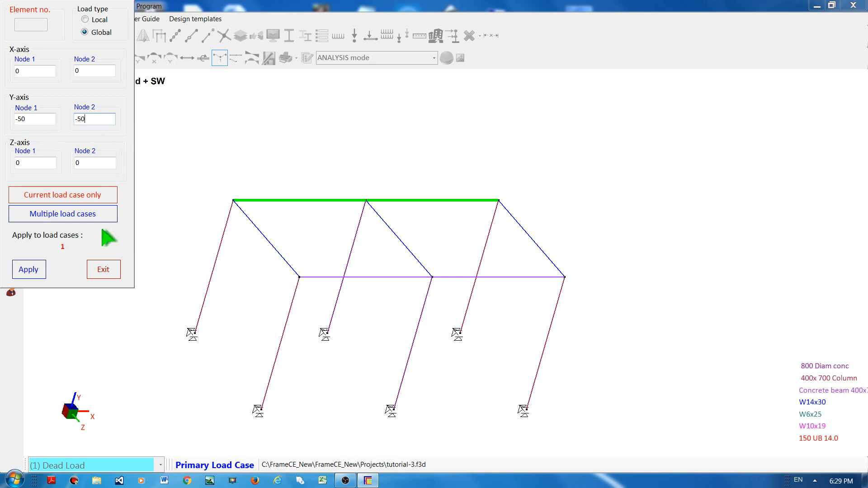
# Step: Apply the load to multiple load cases, Dead Load and DEAD LOAD 2, and close the dialog
pyautogui.click(45, 217)
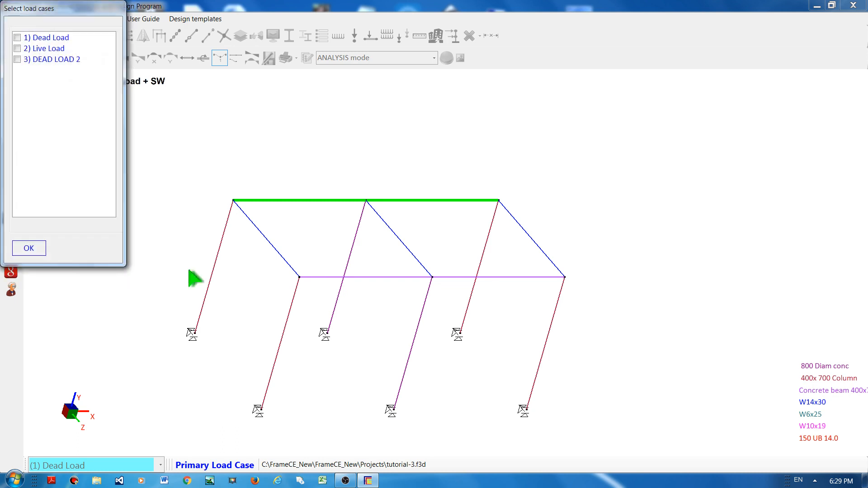
pyautogui.click(43, 39)
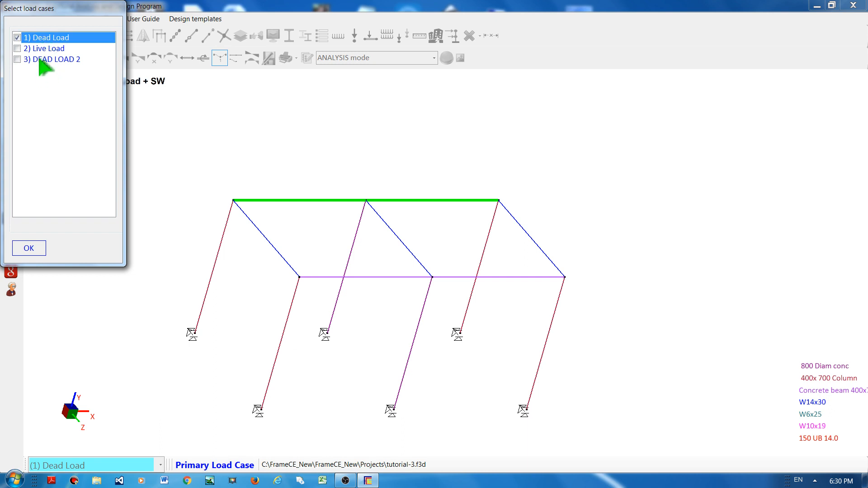
pyautogui.click(40, 60)
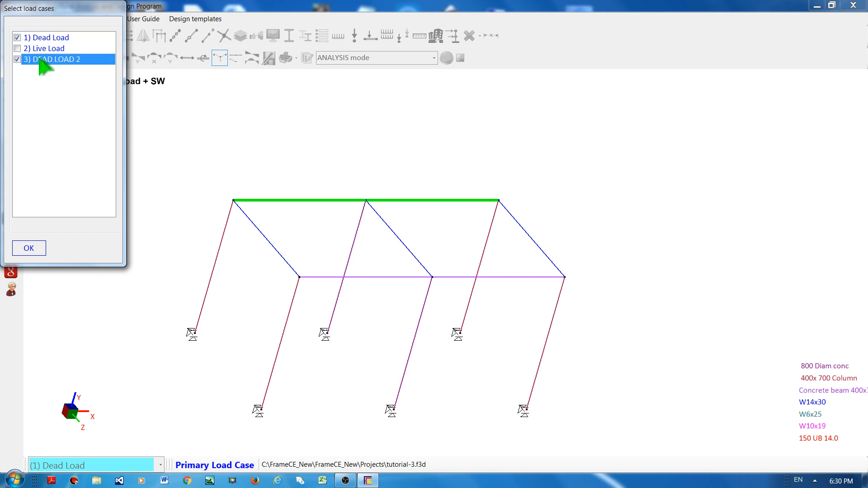
pyautogui.click(38, 252)
pyautogui.click(30, 271)
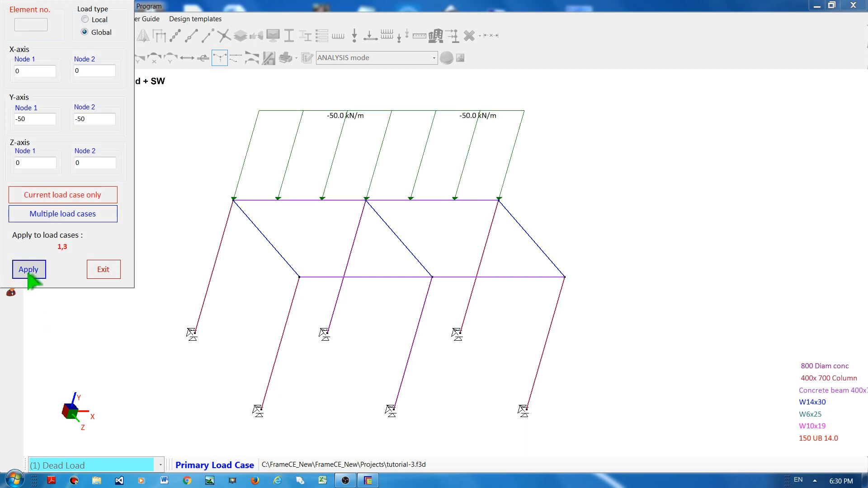
pyautogui.click(109, 271)
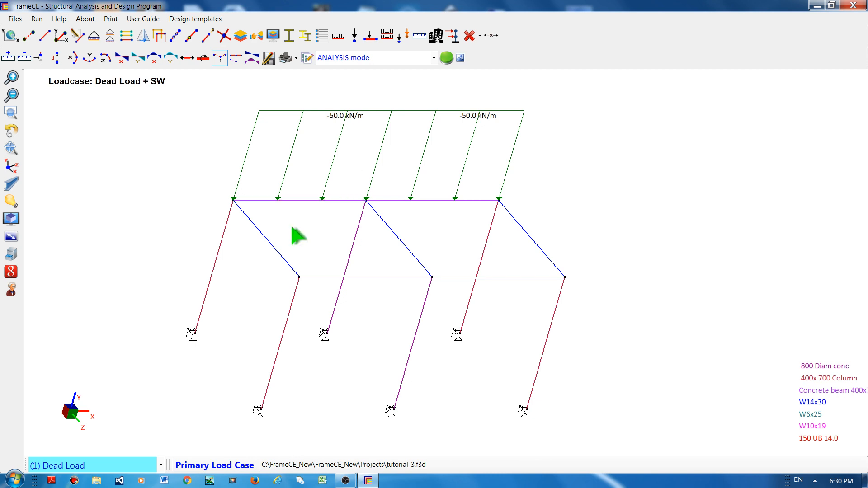
# Step: Switch through DEAD LOAD 2 and Live Load to review their loads, returning to Dead Load
pyautogui.click(380, 156)
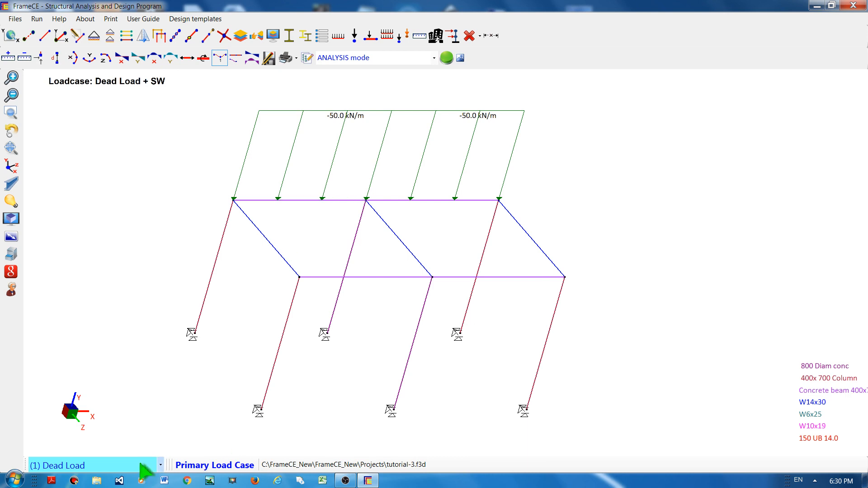
pyautogui.click(160, 465)
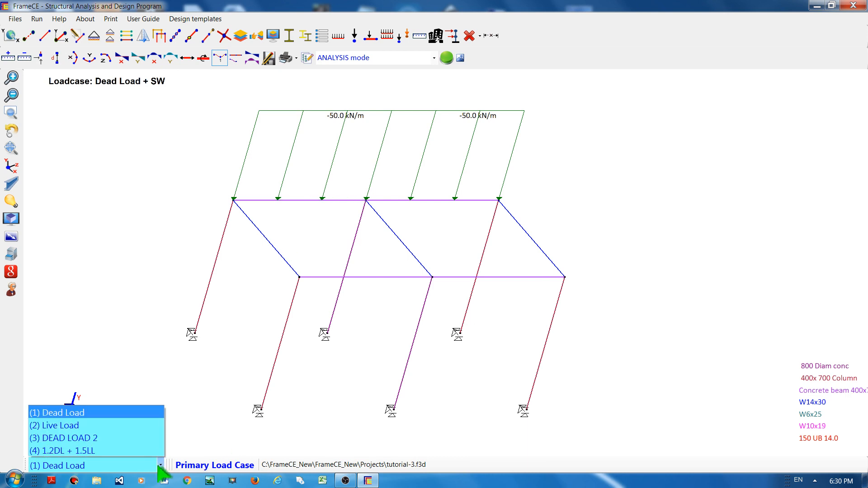
pyautogui.click(85, 438)
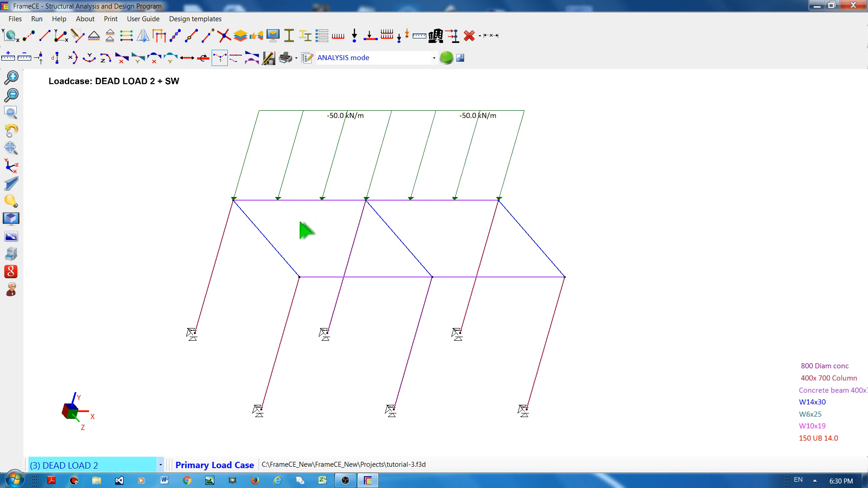
pyautogui.click(156, 467)
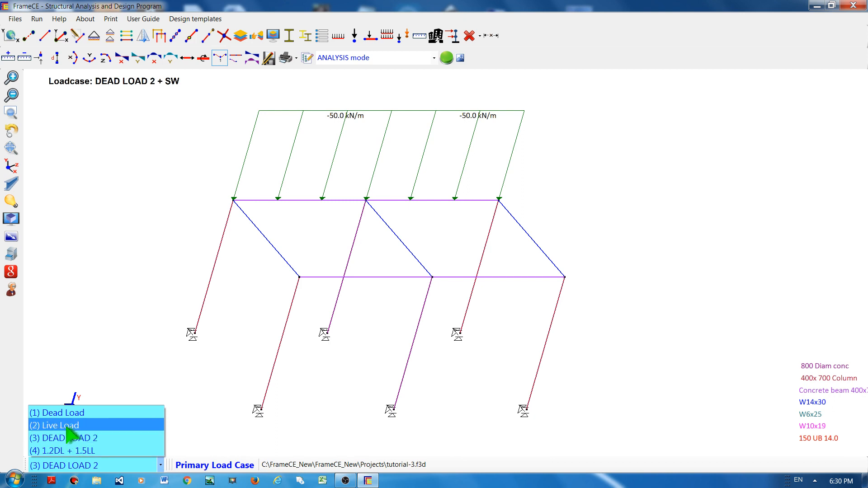
pyautogui.click(68, 426)
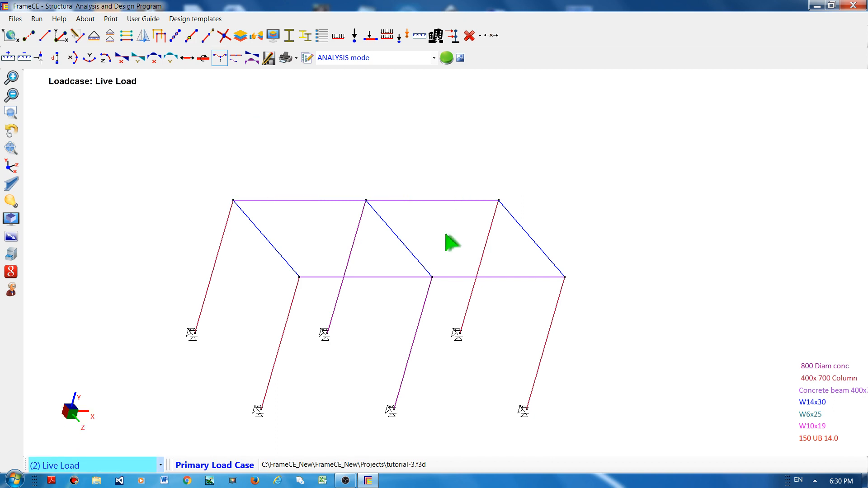
pyautogui.click(160, 466)
pyautogui.click(91, 413)
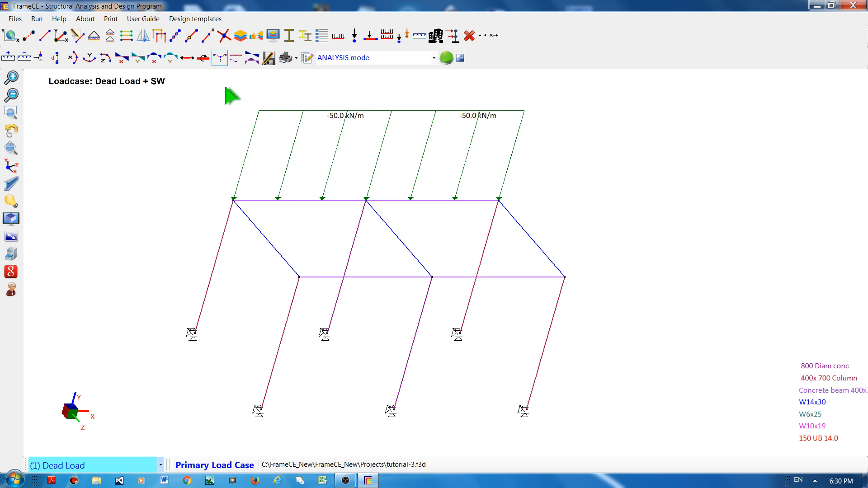
# Step: Apply a global Y distributed load from -50 to -25 on the two front top beams for the current load case only
pyautogui.click(339, 36)
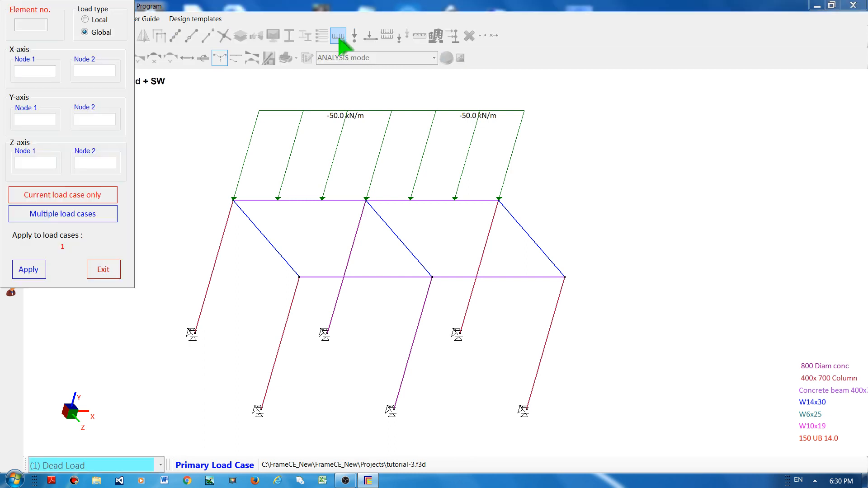
pyautogui.click(392, 278)
pyautogui.click(508, 277)
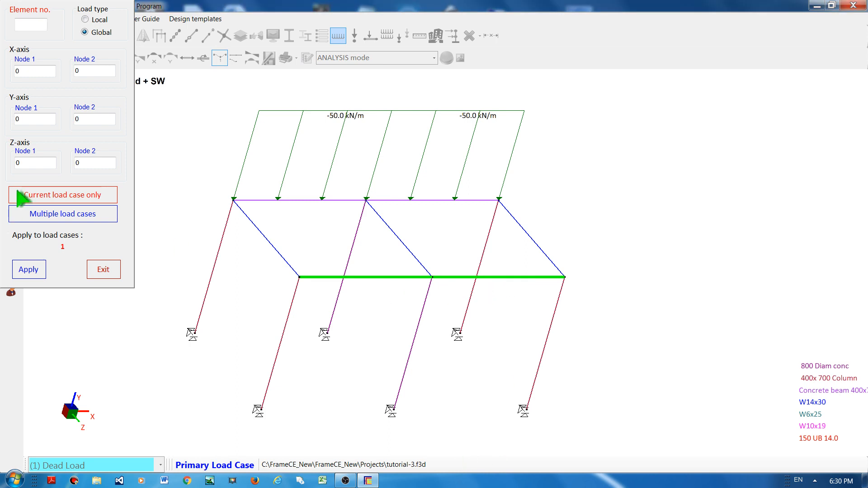
pyautogui.doubleClick(42, 119)
pyautogui.write('-5')
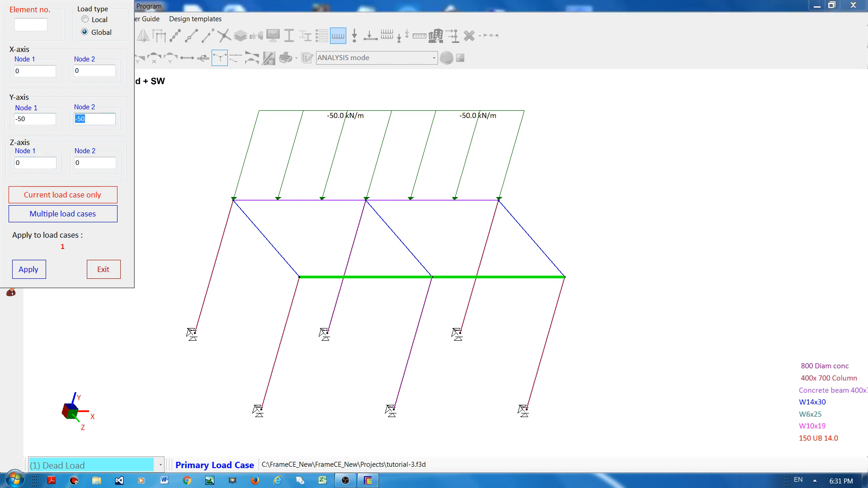
pyautogui.doubleClick(102, 119)
pyautogui.write('-')
pyautogui.click(27, 270)
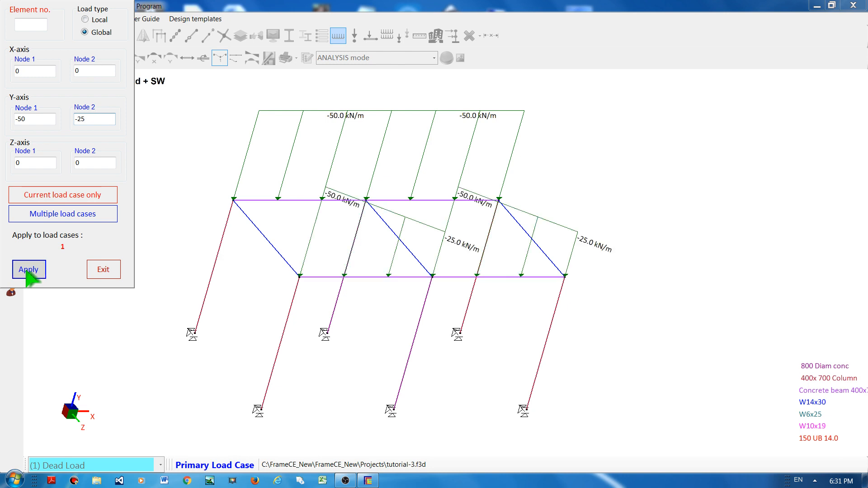
pyautogui.click(93, 273)
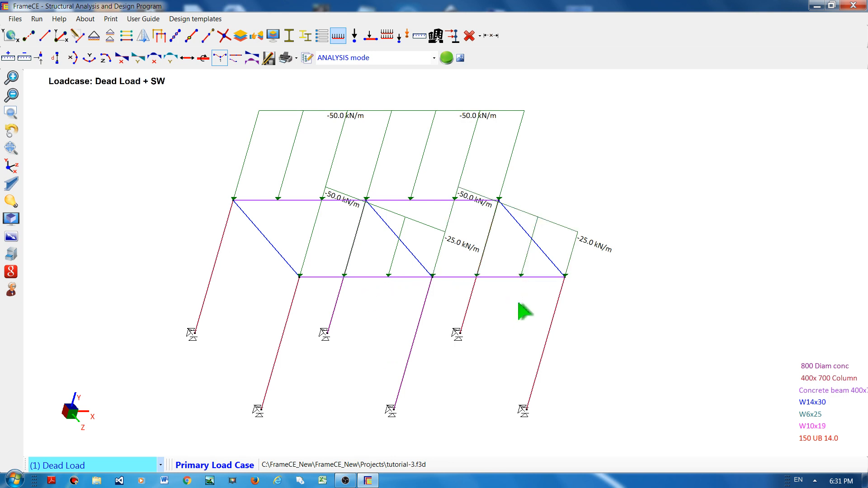
# Step: Check the loads shown in DEAD LOAD 2 and return to Dead Load
pyautogui.click(161, 465)
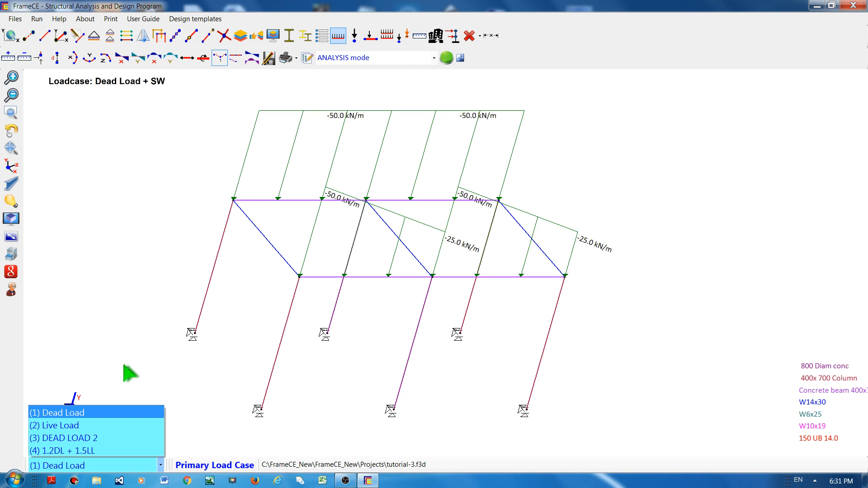
pyautogui.click(74, 439)
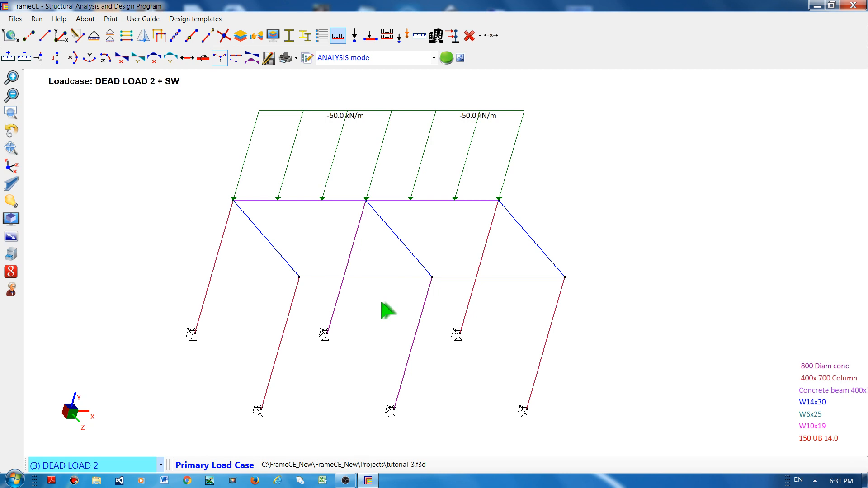
pyautogui.click(160, 465)
pyautogui.click(104, 414)
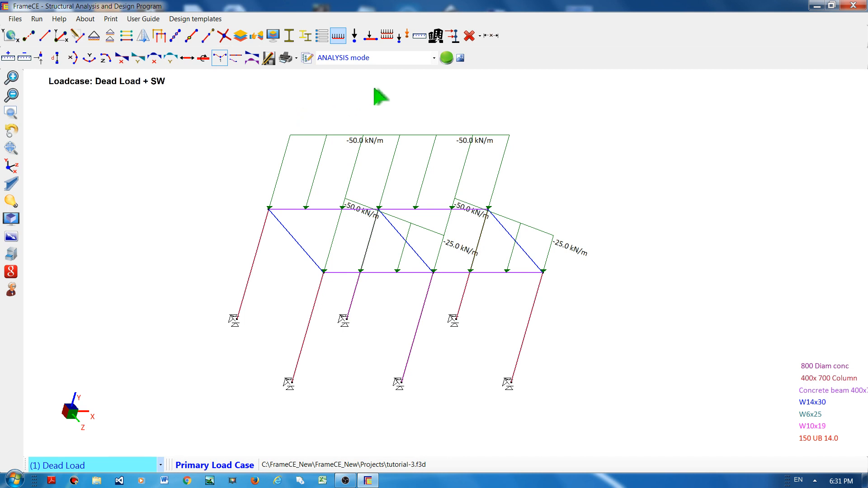
# Step: Reduce the graphic scale of the displayed element loads repeatedly
pyautogui.click(420, 35)
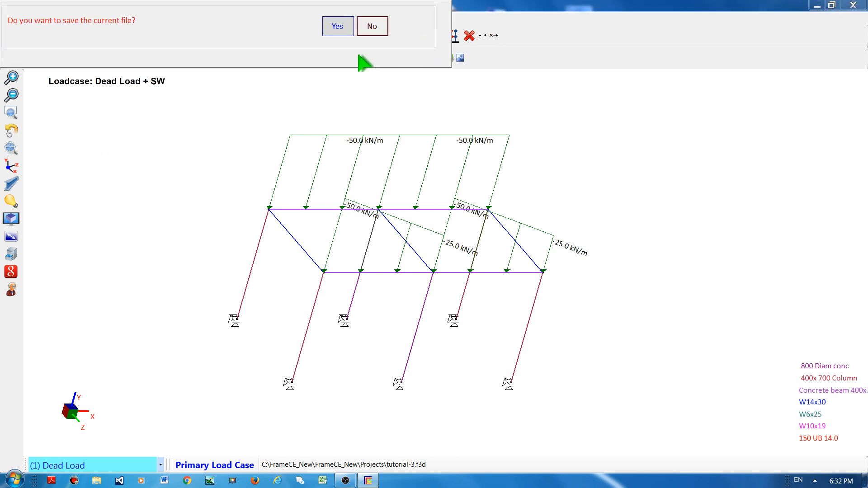
pyautogui.click(372, 28)
pyautogui.click(419, 36)
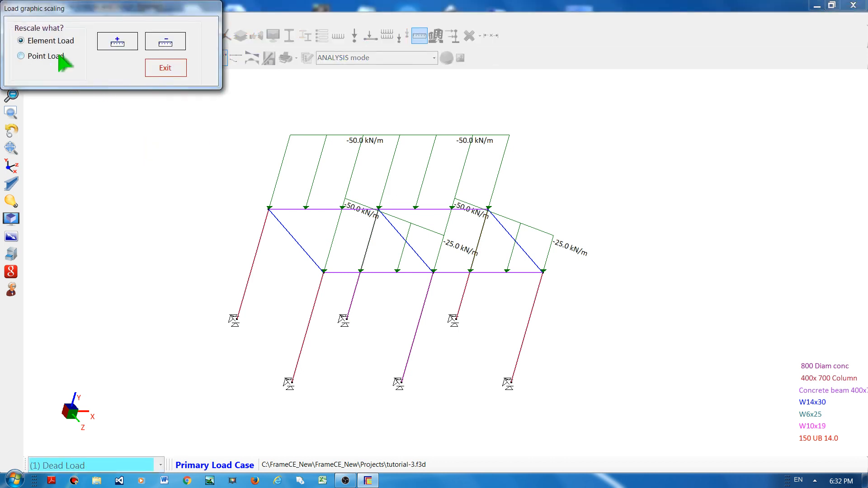
pyautogui.click(165, 43)
pyautogui.click(165, 42)
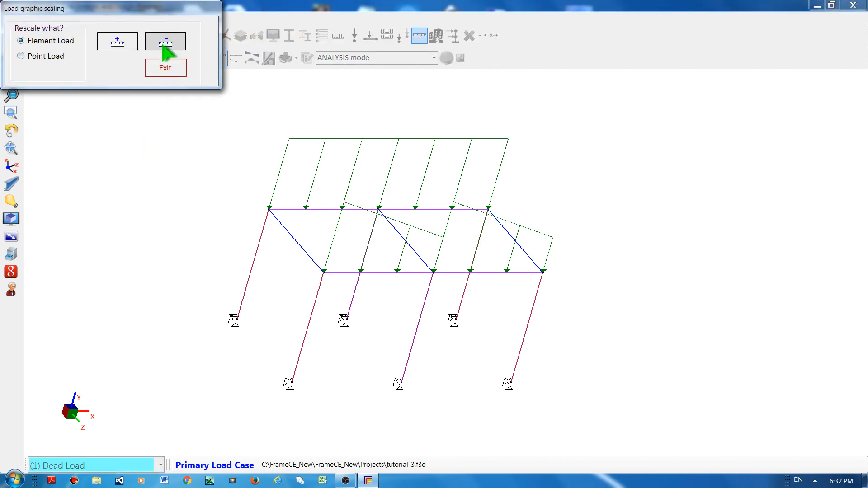
pyautogui.click(165, 42)
pyautogui.click(165, 42)
pyautogui.click(165, 42)
pyautogui.click(165, 42)
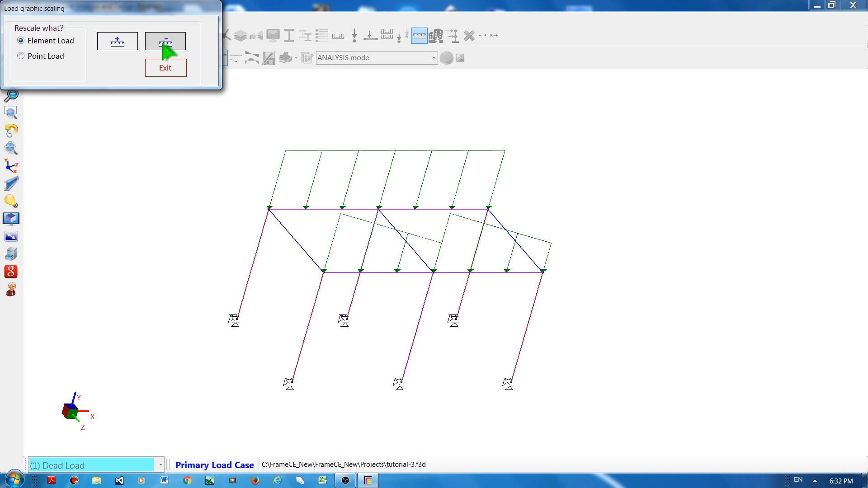
pyautogui.click(165, 43)
pyautogui.click(165, 43)
pyautogui.click(165, 42)
pyautogui.click(166, 42)
pyautogui.click(165, 43)
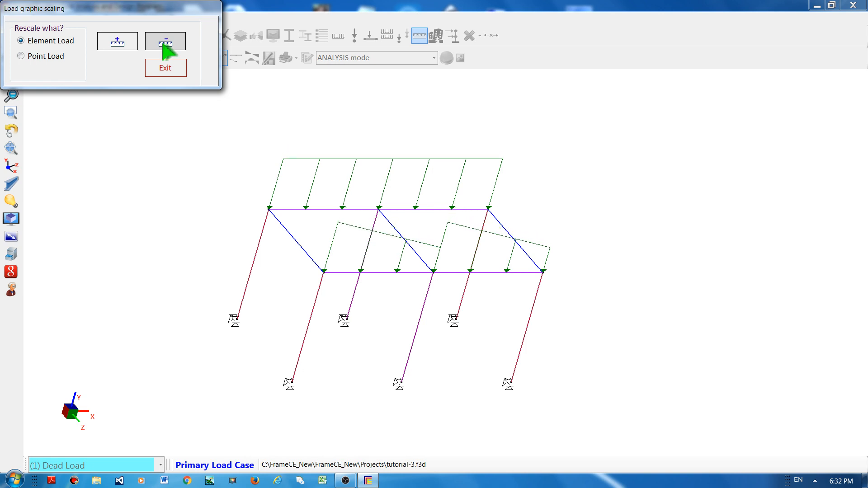
pyautogui.click(165, 42)
pyautogui.click(165, 43)
pyautogui.click(165, 42)
pyautogui.click(165, 43)
pyautogui.click(165, 43)
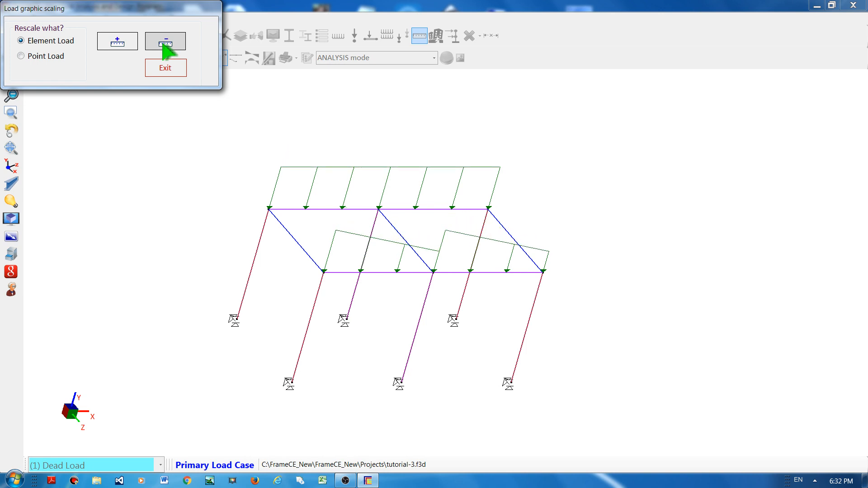
pyautogui.click(165, 42)
pyautogui.click(165, 42)
pyautogui.click(165, 42)
pyautogui.click(165, 42)
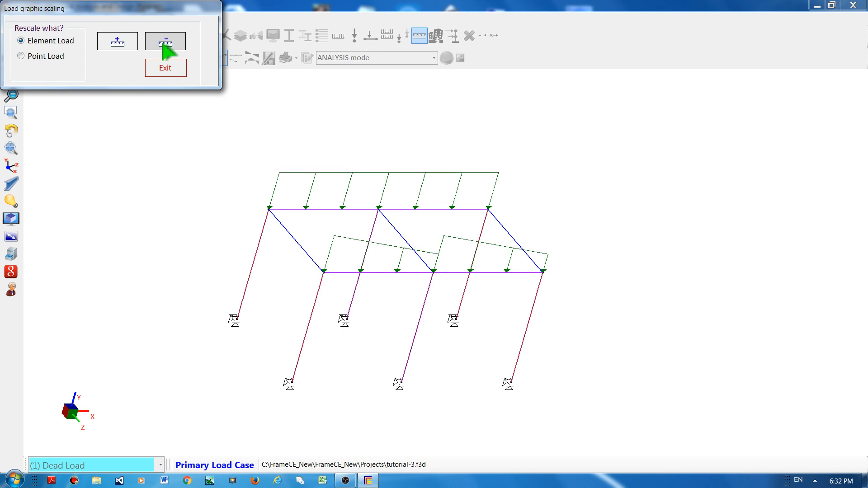
pyautogui.click(165, 42)
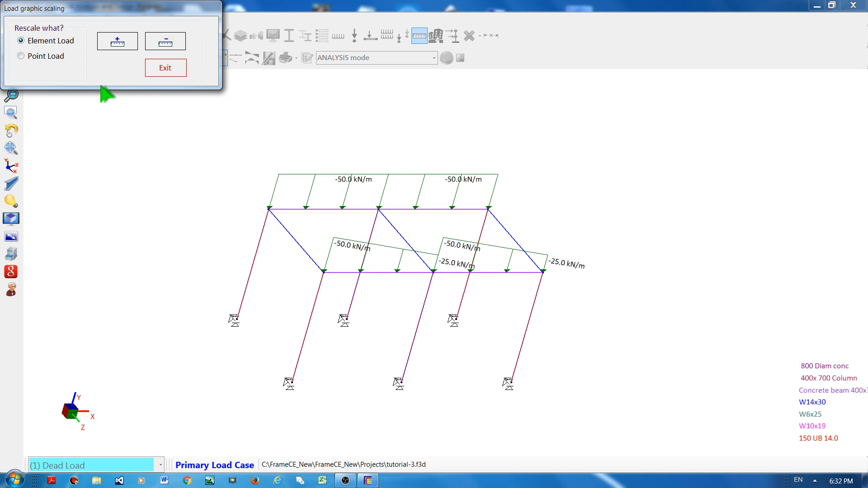
# Step: Enlarge the graphic scale of the displayed element loads repeatedly
pyautogui.click(116, 42)
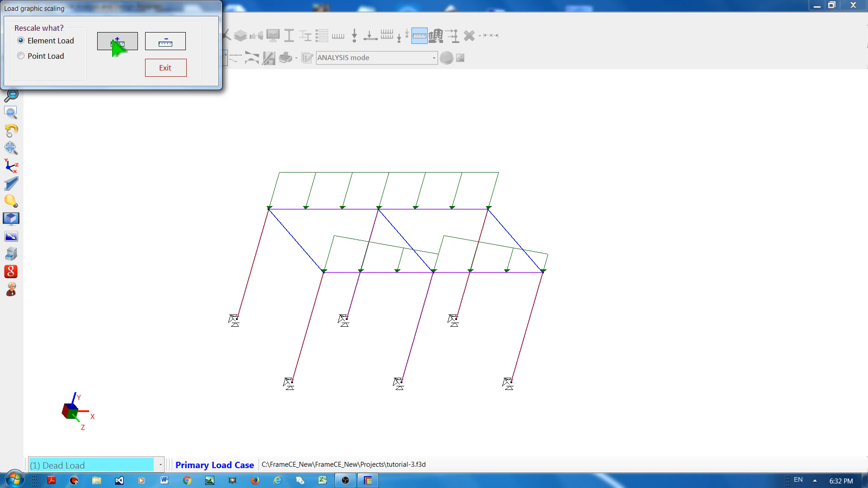
pyautogui.click(115, 41)
pyautogui.click(115, 42)
pyautogui.click(115, 41)
pyautogui.click(116, 41)
pyautogui.click(115, 41)
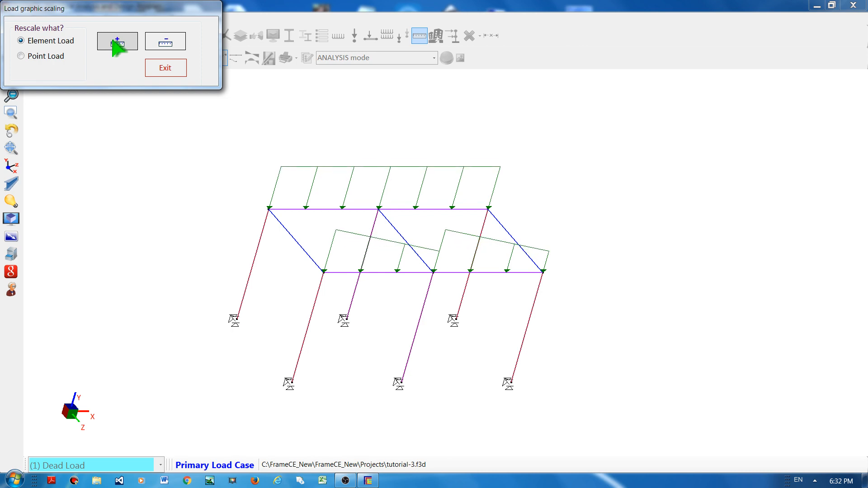
pyautogui.click(115, 42)
pyautogui.click(116, 41)
pyautogui.click(115, 41)
pyautogui.click(115, 42)
pyautogui.click(115, 42)
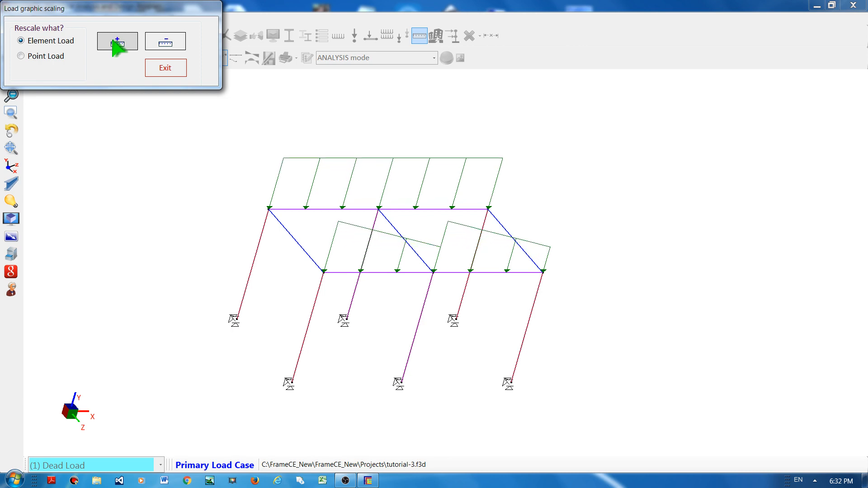
pyautogui.click(116, 42)
pyautogui.click(115, 42)
pyautogui.click(115, 42)
# Step: Reduce the element load graphic scale repeatedly, then close the load graphic scaling dialog
pyautogui.click(163, 43)
pyautogui.click(165, 43)
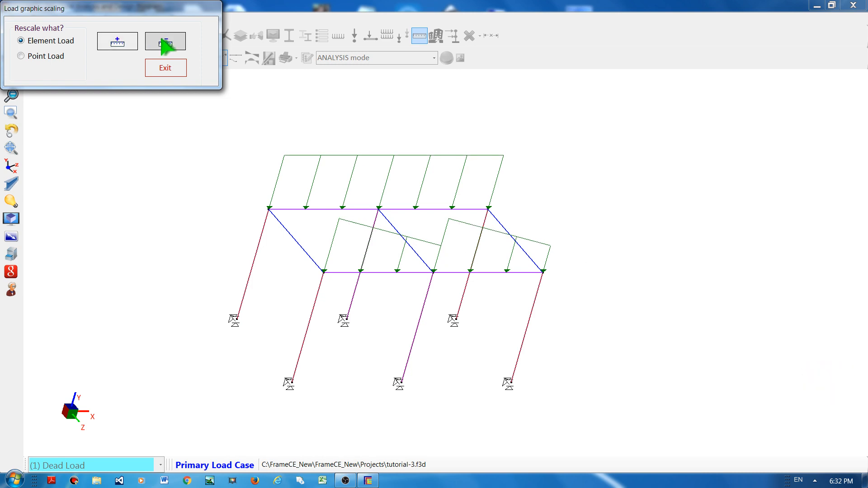
pyautogui.click(166, 43)
pyautogui.click(165, 43)
pyautogui.click(165, 43)
pyautogui.click(165, 43)
pyautogui.click(165, 43)
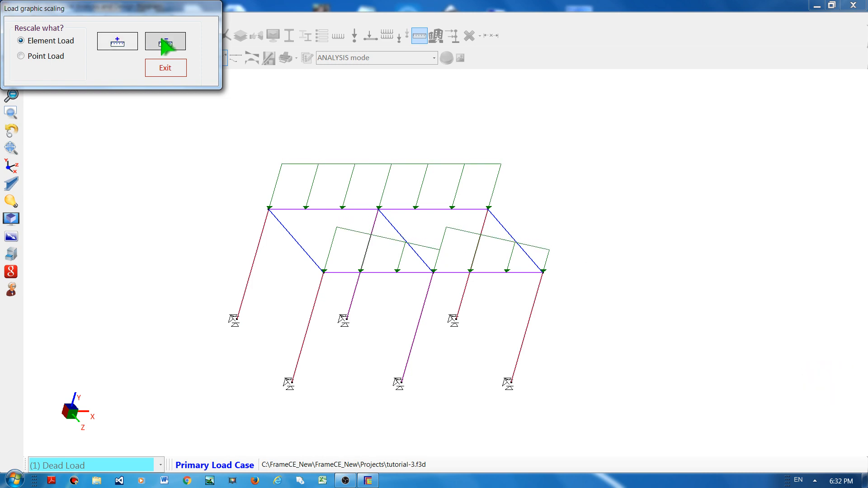
pyautogui.click(165, 43)
pyautogui.click(165, 43)
pyautogui.click(165, 43)
pyautogui.click(165, 43)
pyautogui.click(165, 43)
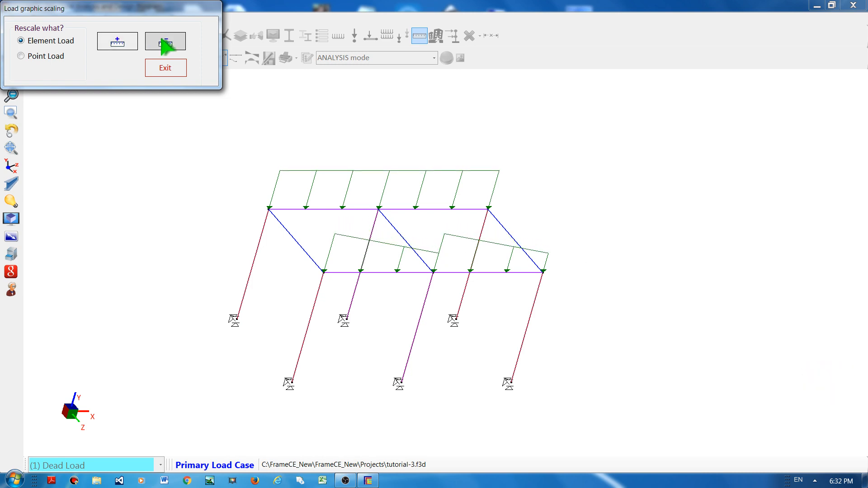
pyautogui.click(165, 43)
pyautogui.click(165, 43)
pyautogui.click(162, 40)
pyautogui.click(162, 40)
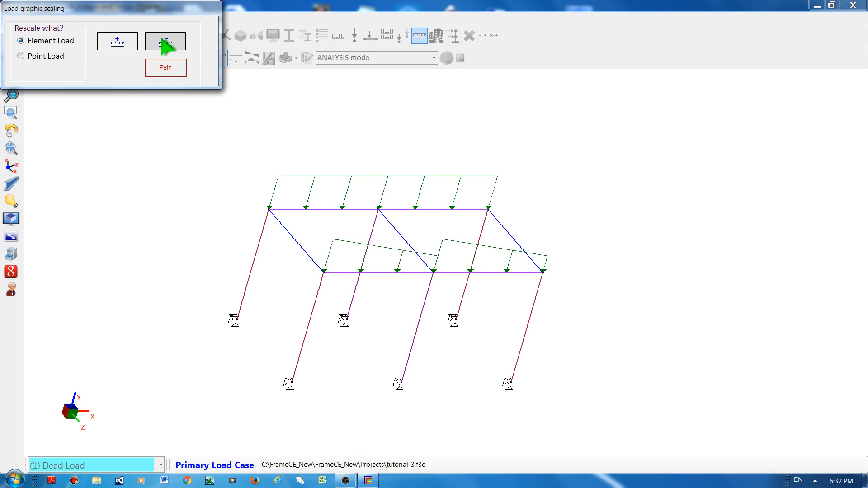
pyautogui.click(161, 41)
pyautogui.click(160, 42)
pyautogui.click(158, 42)
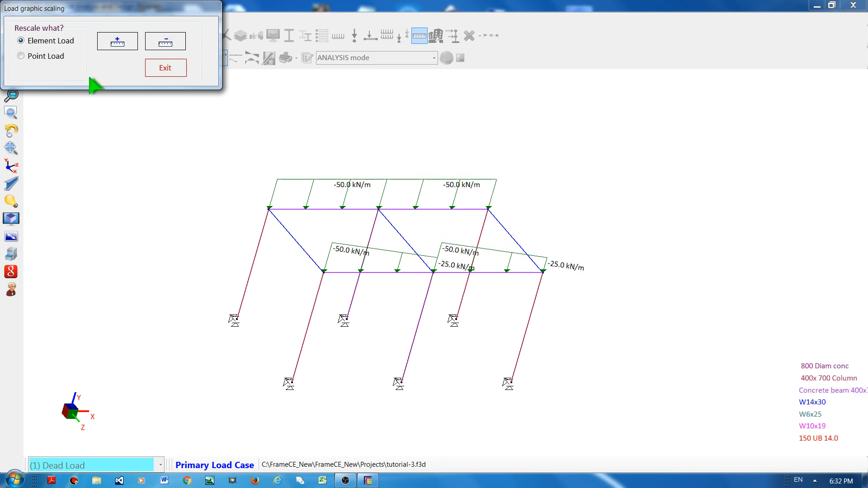
pyautogui.click(165, 69)
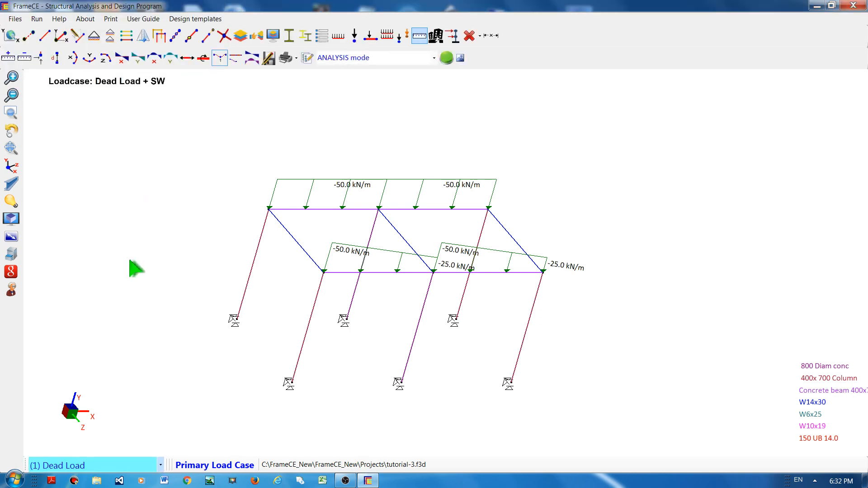